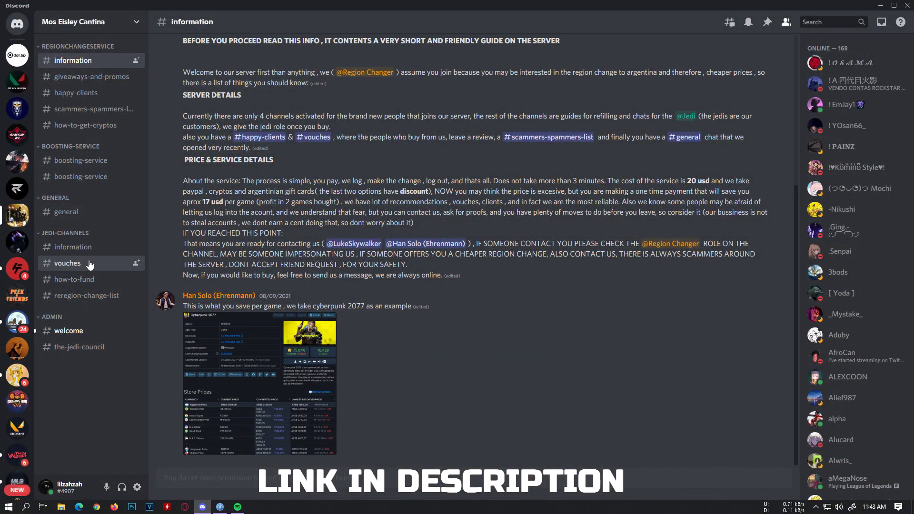
Step: Open the #vouches channel to browse customer reviews from 2021 through March 2022
{"action": "left_click", "coordinate": [85, 262]}
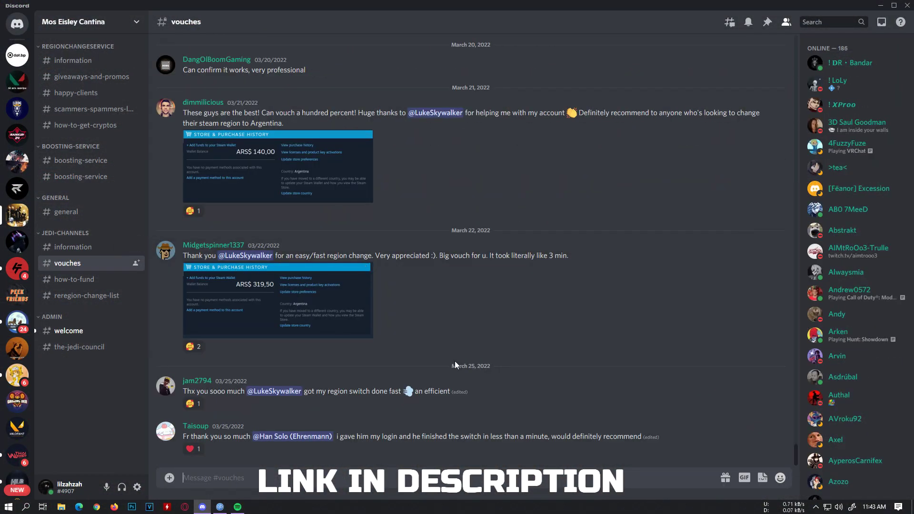
{"action": "scroll", "coordinate": [455, 360], "scroll_direction": "up", "scroll_amount": 2}
{"action": "scroll", "coordinate": [455, 360], "scroll_direction": "up", "scroll_amount": 5}
{"action": "scroll", "coordinate": [455, 361], "scroll_direction": "up", "scroll_amount": 5}
{"action": "scroll", "coordinate": [454, 364], "scroll_direction": "up", "scroll_amount": 5}
{"action": "scroll", "coordinate": [455, 364], "scroll_direction": "up", "scroll_amount": 5}
{"action": "scroll", "coordinate": [455, 364], "scroll_direction": "up", "scroll_amount": 5}
{"action": "scroll", "coordinate": [455, 364], "scroll_direction": "up", "scroll_amount": 5}
{"action": "scroll", "coordinate": [454, 364], "scroll_direction": "up", "scroll_amount": 5}
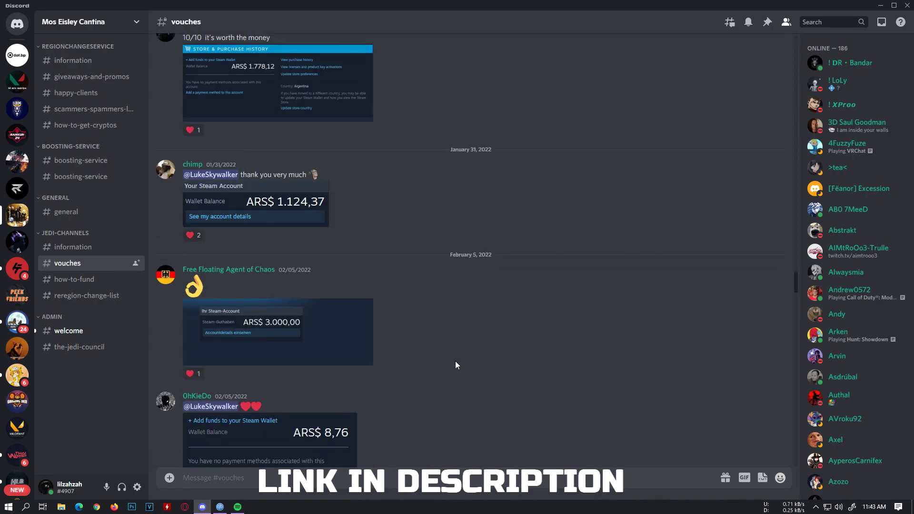
{"action": "scroll", "coordinate": [455, 364], "scroll_direction": "up", "scroll_amount": 5}
{"action": "scroll", "coordinate": [455, 365], "scroll_direction": "up", "scroll_amount": 5}
{"action": "scroll", "coordinate": [455, 364], "scroll_direction": "up", "scroll_amount": 5}
{"action": "scroll", "coordinate": [455, 364], "scroll_direction": "up", "scroll_amount": 5}
{"action": "scroll", "coordinate": [455, 364], "scroll_direction": "up", "scroll_amount": 5}
{"action": "scroll", "coordinate": [455, 364], "scroll_direction": "up", "scroll_amount": 5}
{"action": "scroll", "coordinate": [454, 364], "scroll_direction": "up", "scroll_amount": 5}
{"action": "scroll", "coordinate": [455, 362], "scroll_direction": "up", "scroll_amount": 5}
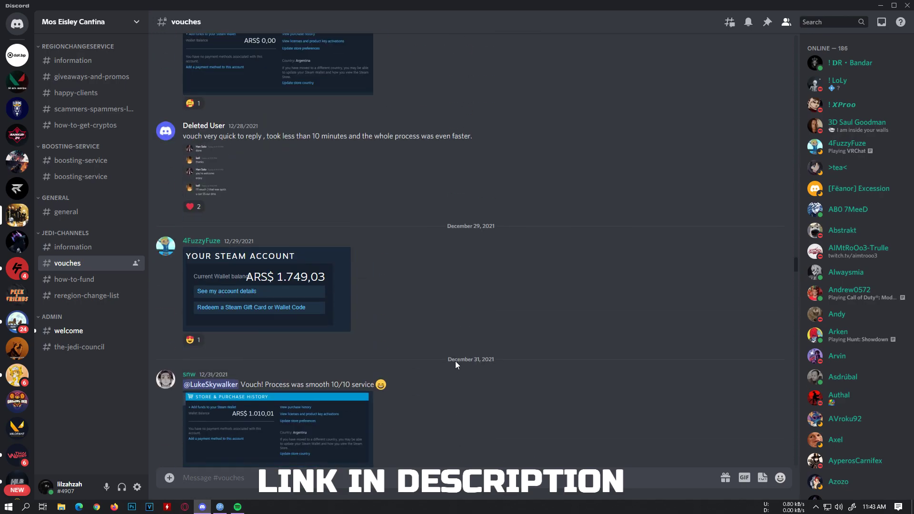
{"action": "scroll", "coordinate": [455, 361], "scroll_direction": "up", "scroll_amount": 5}
{"action": "scroll", "coordinate": [455, 362], "scroll_direction": "up", "scroll_amount": 5}
{"action": "scroll", "coordinate": [456, 362], "scroll_direction": "up", "scroll_amount": 5}
{"action": "scroll", "coordinate": [456, 364], "scroll_direction": "up", "scroll_amount": 5}
{"action": "scroll", "coordinate": [455, 364], "scroll_direction": "up", "scroll_amount": 5}
{"action": "scroll", "coordinate": [456, 364], "scroll_direction": "up", "scroll_amount": 5}
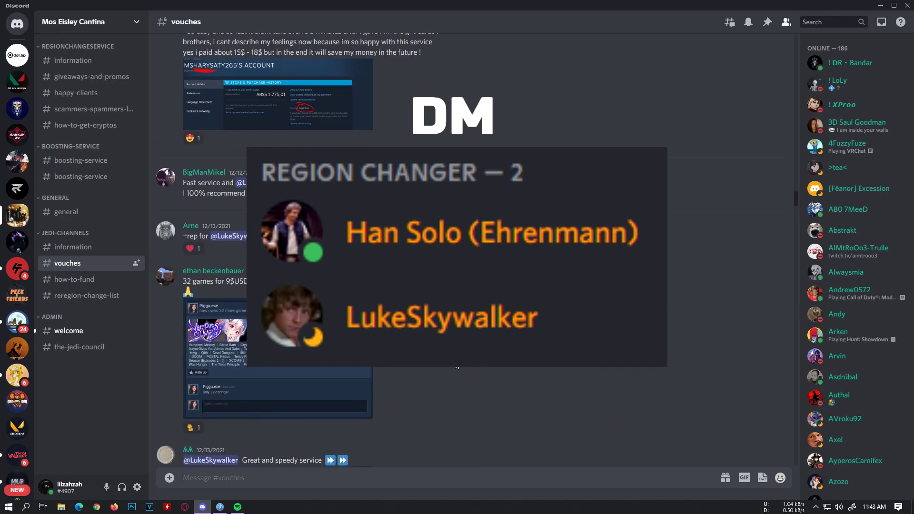
{"action": "scroll", "coordinate": [455, 364], "scroll_direction": "up", "scroll_amount": 5}
{"action": "scroll", "coordinate": [456, 368], "scroll_direction": "up", "scroll_amount": 5}
{"action": "scroll", "coordinate": [456, 367], "scroll_direction": "up", "scroll_amount": 5}
{"action": "scroll", "coordinate": [457, 367], "scroll_direction": "up", "scroll_amount": 5}
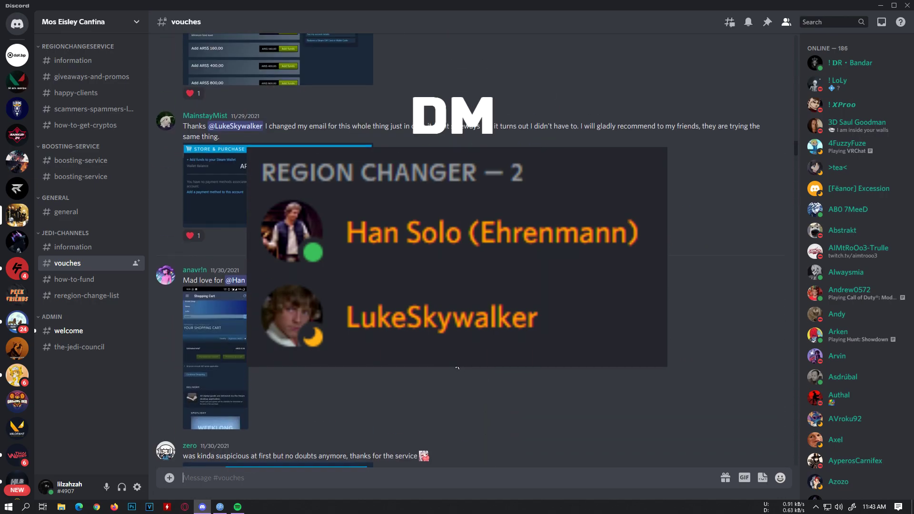
{"action": "scroll", "coordinate": [456, 368], "scroll_direction": "up", "scroll_amount": 5}
{"action": "scroll", "coordinate": [456, 367], "scroll_direction": "up", "scroll_amount": 5}
{"action": "scroll", "coordinate": [456, 367], "scroll_direction": "up", "scroll_amount": 5}
{"action": "scroll", "coordinate": [456, 364], "scroll_direction": "up", "scroll_amount": 5}
{"action": "scroll", "coordinate": [456, 364], "scroll_direction": "up", "scroll_amount": 5}
{"action": "scroll", "coordinate": [455, 364], "scroll_direction": "up", "scroll_amount": 5}
{"action": "scroll", "coordinate": [455, 365], "scroll_direction": "up", "scroll_amount": 5}
{"action": "scroll", "coordinate": [455, 365], "scroll_direction": "up", "scroll_amount": 5}
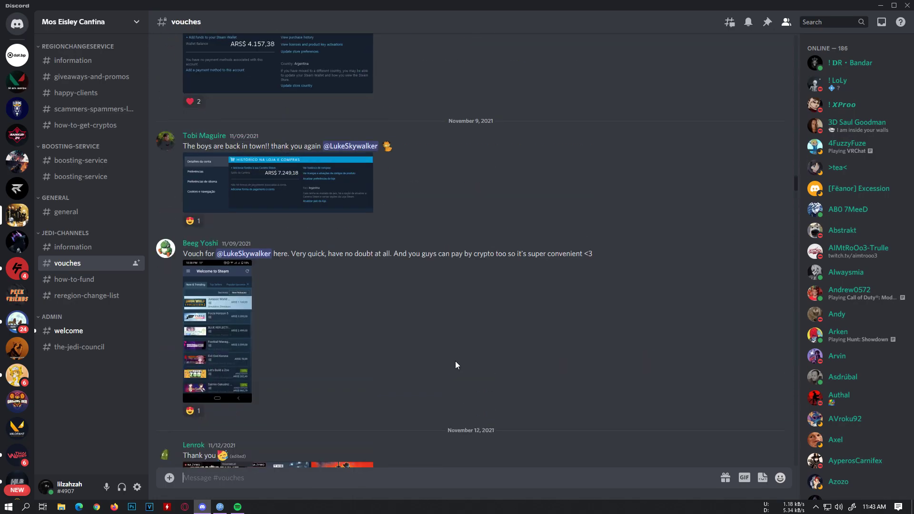
{"action": "scroll", "coordinate": [455, 365], "scroll_direction": "up", "scroll_amount": 5}
{"action": "scroll", "coordinate": [455, 365], "scroll_direction": "up", "scroll_amount": 5}
{"action": "scroll", "coordinate": [455, 364], "scroll_direction": "up", "scroll_amount": 5}
{"action": "scroll", "coordinate": [455, 364], "scroll_direction": "up", "scroll_amount": 5}
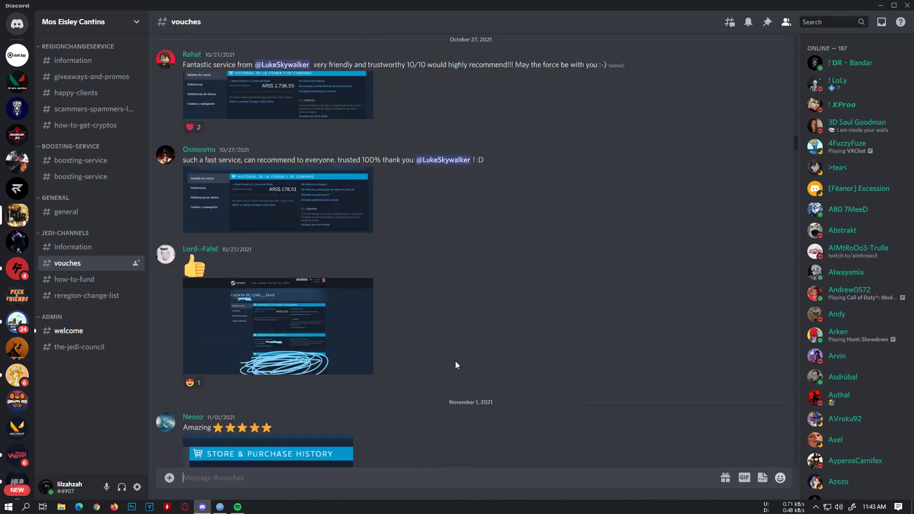
{"action": "scroll", "coordinate": [455, 364], "scroll_direction": "up", "scroll_amount": 5}
{"action": "scroll", "coordinate": [455, 365], "scroll_direction": "up", "scroll_amount": 5}
{"action": "scroll", "coordinate": [455, 365], "scroll_direction": "up", "scroll_amount": 5}
{"action": "scroll", "coordinate": [456, 365], "scroll_direction": "up", "scroll_amount": 5}
{"action": "scroll", "coordinate": [455, 365], "scroll_direction": "up", "scroll_amount": 5}
{"action": "scroll", "coordinate": [455, 364], "scroll_direction": "up", "scroll_amount": 5}
{"action": "scroll", "coordinate": [455, 364], "scroll_direction": "up", "scroll_amount": 5}
{"action": "scroll", "coordinate": [455, 364], "scroll_direction": "up", "scroll_amount": 5}
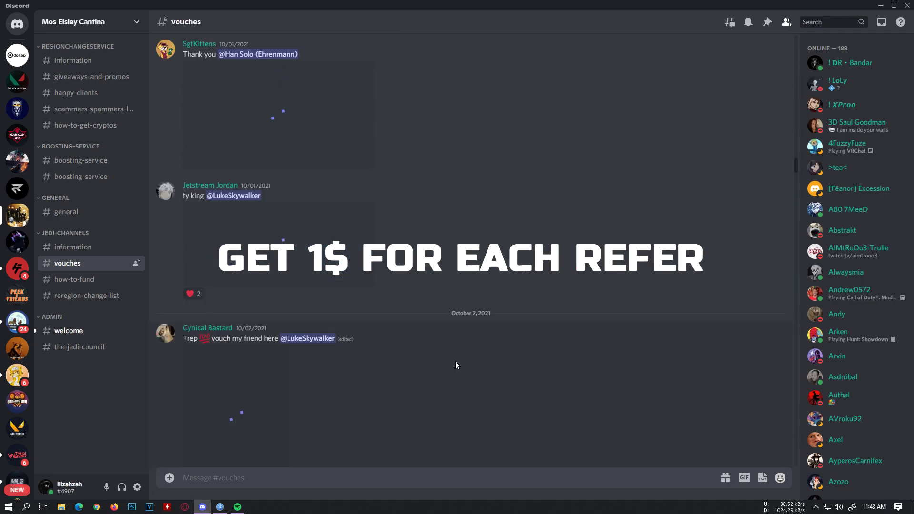
{"action": "scroll", "coordinate": [457, 365], "scroll_direction": "up", "scroll_amount": 3}
{"action": "scroll", "coordinate": [465, 350], "scroll_direction": "up", "scroll_amount": 4}
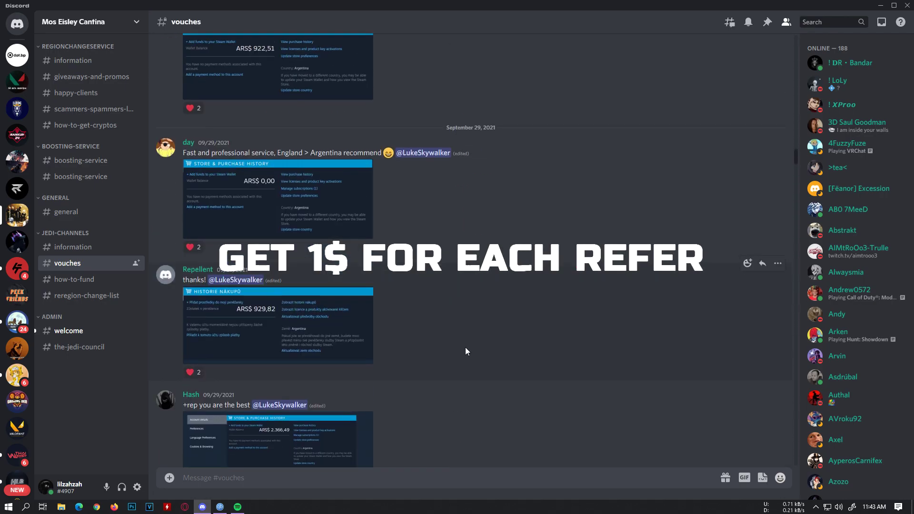
{"action": "scroll", "coordinate": [553, 327], "scroll_direction": "up", "scroll_amount": 3}
{"action": "scroll", "coordinate": [553, 327], "scroll_direction": "up", "scroll_amount": 3}
{"action": "scroll", "coordinate": [553, 327], "scroll_direction": "up", "scroll_amount": 3}
{"action": "scroll", "coordinate": [552, 328], "scroll_direction": "up", "scroll_amount": 3}
{"action": "scroll", "coordinate": [552, 327], "scroll_direction": "up", "scroll_amount": 3}
{"action": "scroll", "coordinate": [552, 327], "scroll_direction": "up", "scroll_amount": 3}
{"action": "scroll", "coordinate": [552, 328], "scroll_direction": "up", "scroll_amount": 3}
{"action": "scroll", "coordinate": [552, 327], "scroll_direction": "up", "scroll_amount": 3}
{"action": "scroll", "coordinate": [552, 327], "scroll_direction": "up", "scroll_amount": 3}
{"action": "scroll", "coordinate": [552, 327], "scroll_direction": "up", "scroll_amount": 3}
{"action": "scroll", "coordinate": [551, 327], "scroll_direction": "up", "scroll_amount": 3}
{"action": "scroll", "coordinate": [551, 327], "scroll_direction": "up", "scroll_amount": 3}
{"action": "left_click_drag", "start_coordinate": [797, 98], "coordinate": [758, 428]}
{"action": "mouse_move", "coordinate": [597, 326]}
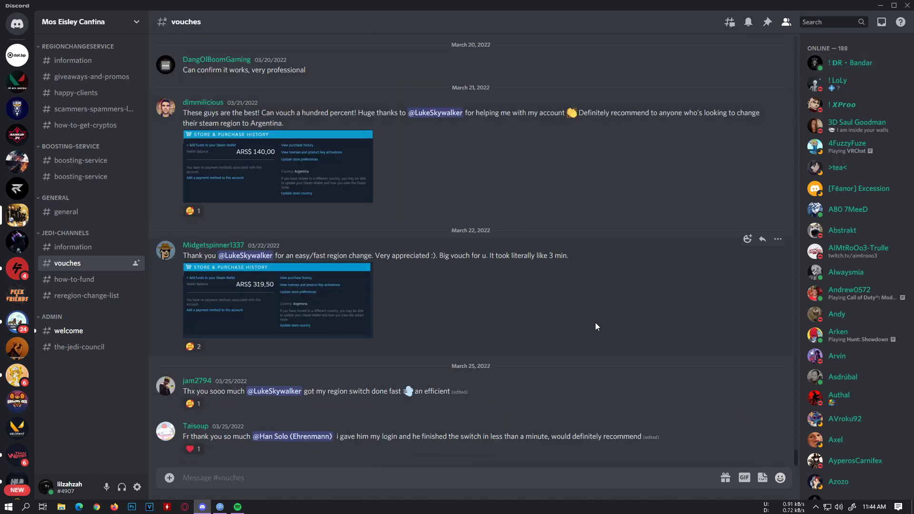